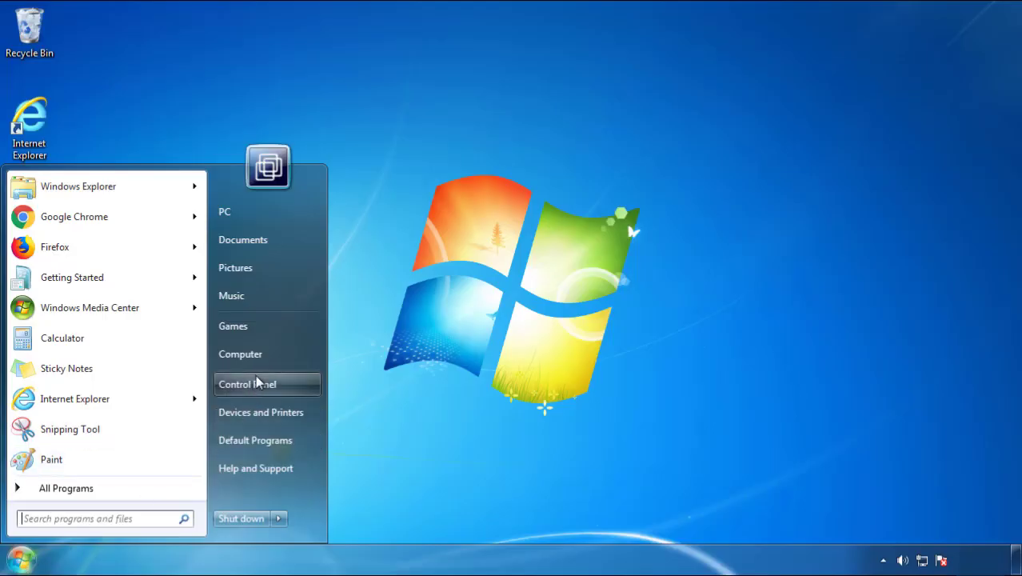
Step: Open the list of installed programs from Control Panel and sort it by installation date, newest first
click(255, 379)
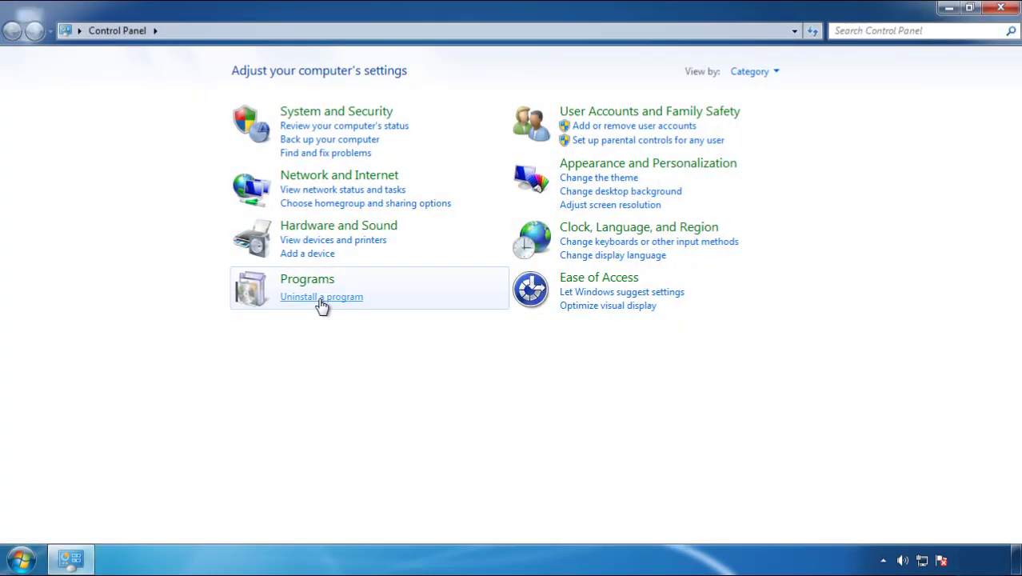
click(319, 304)
click(601, 152)
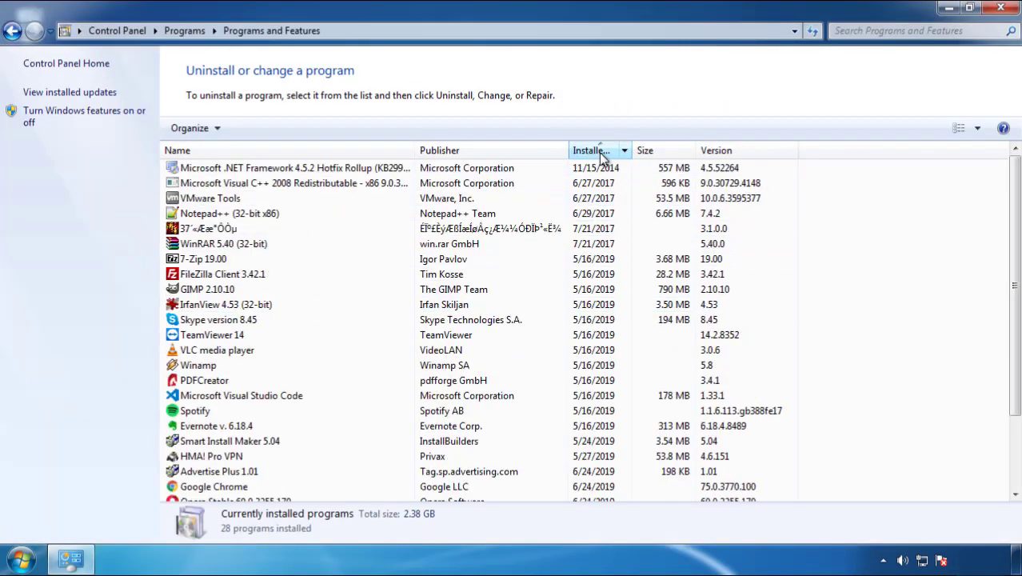
click(591, 152)
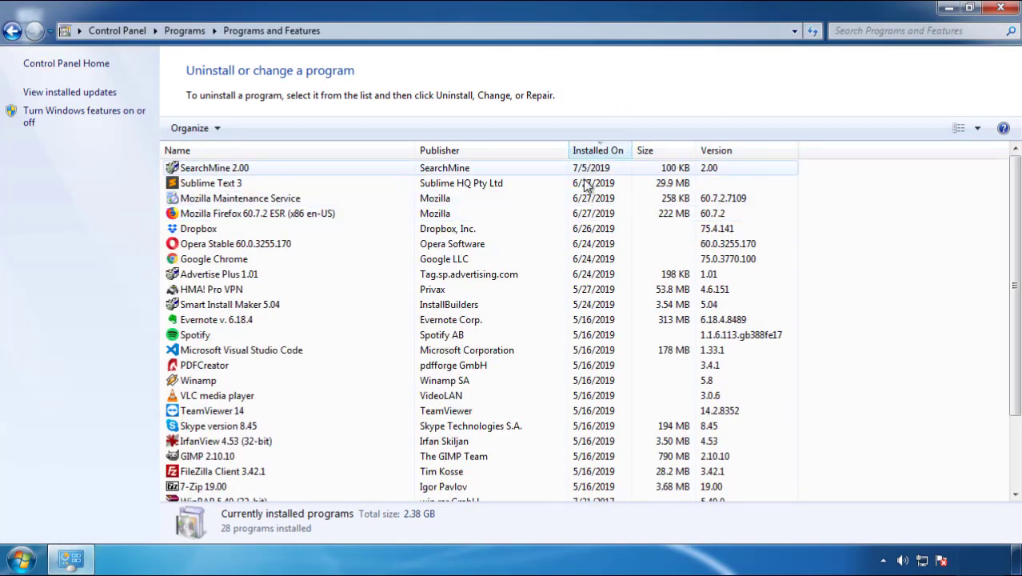
Step: Uninstall SearchMine 2.00 and close the installed programs window
click(214, 169)
click(253, 128)
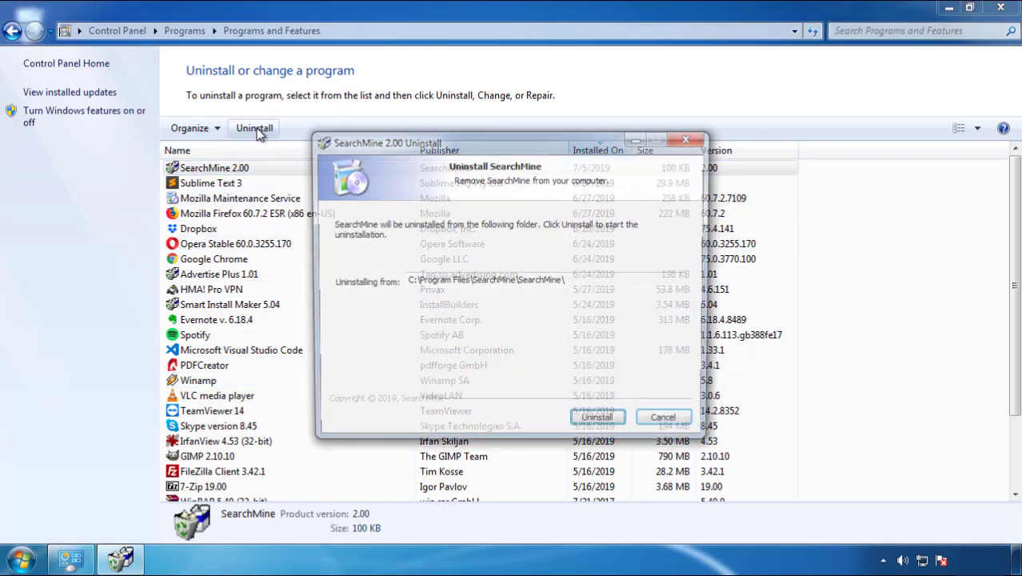
click(595, 423)
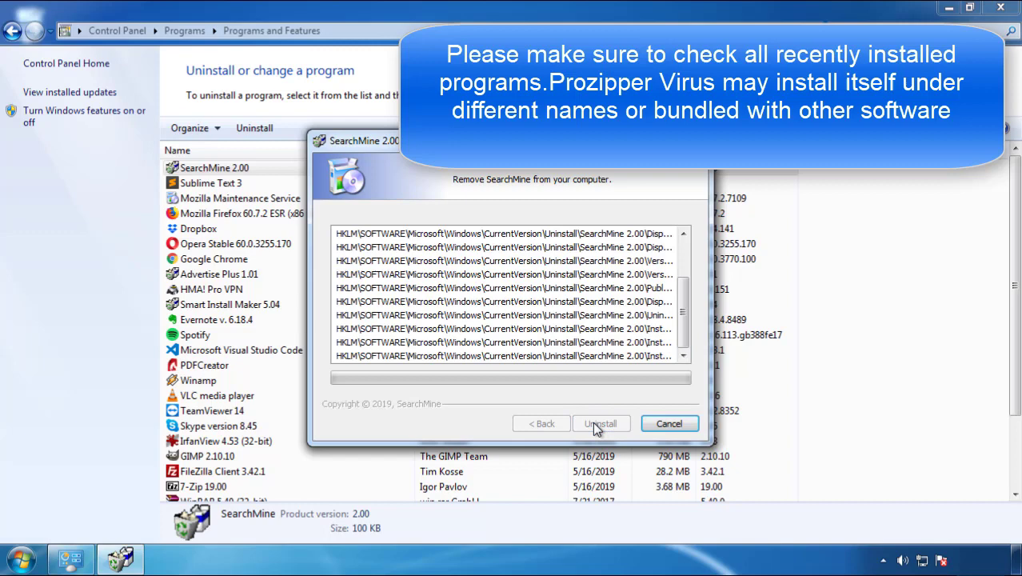
click(598, 423)
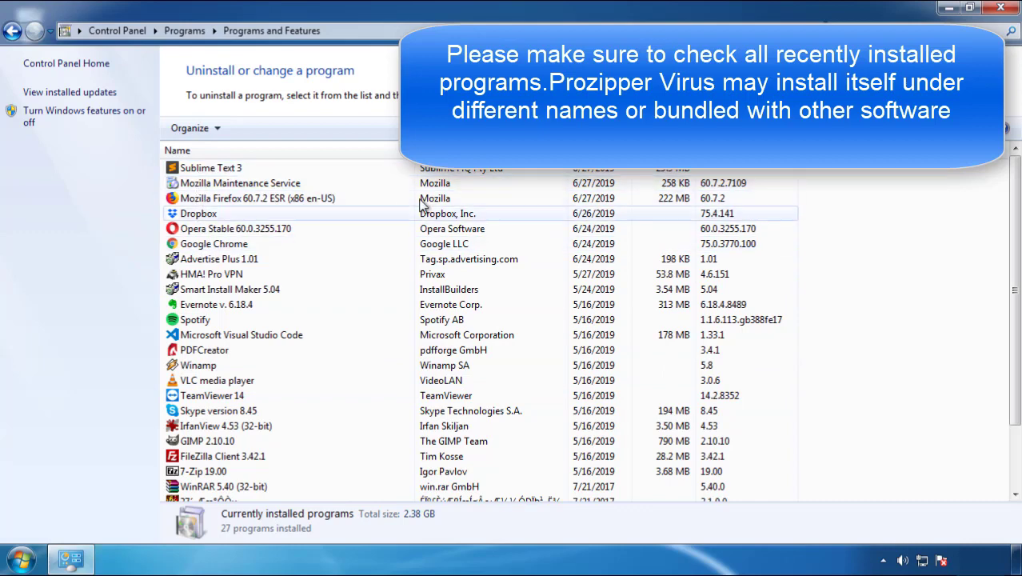
click(1001, 9)
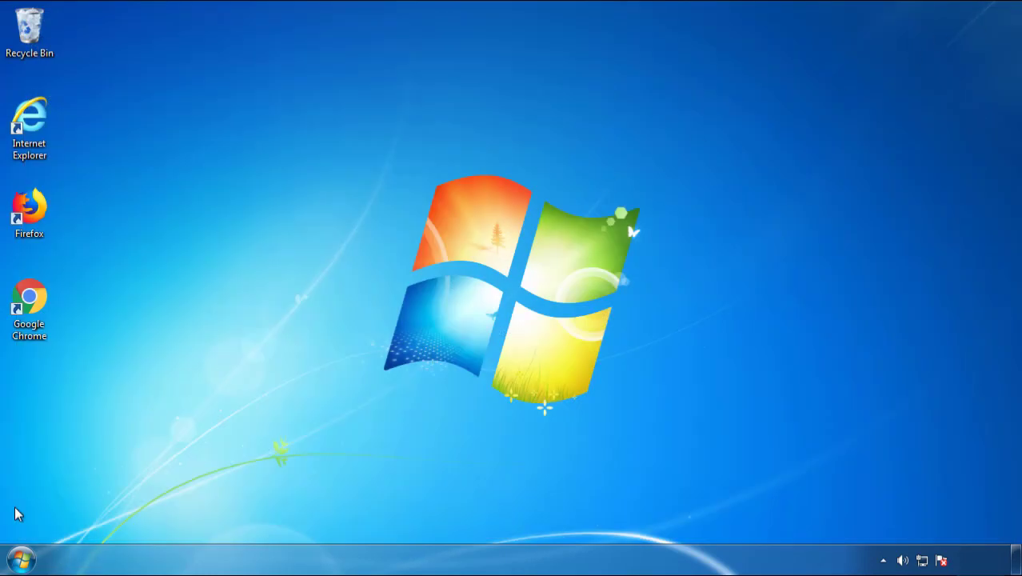
Step: Restart the computer and boot Windows 7 in Safe Mode from the advanced boot options
click(22, 559)
mouse_move(278, 518)
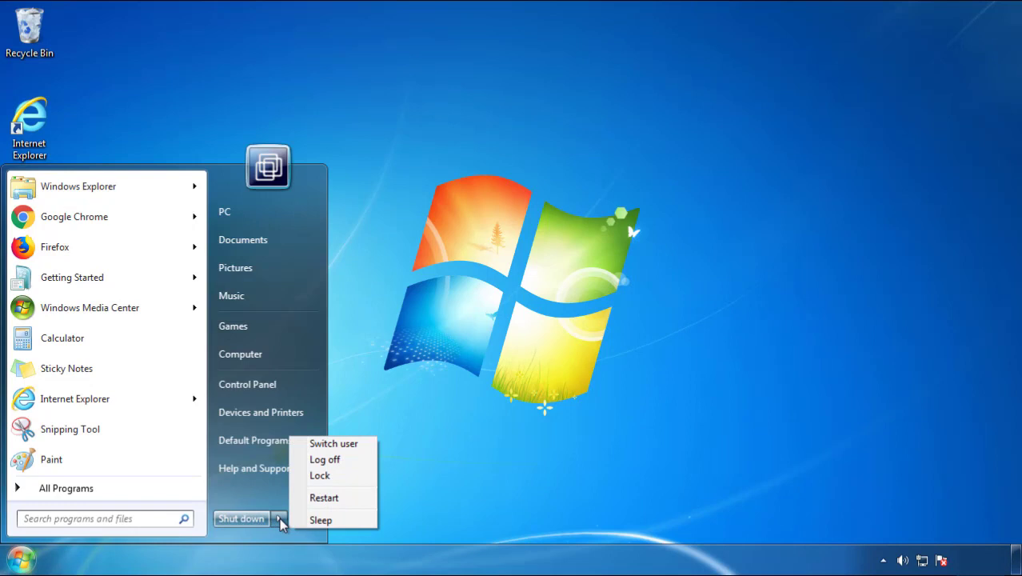
click(529, 468)
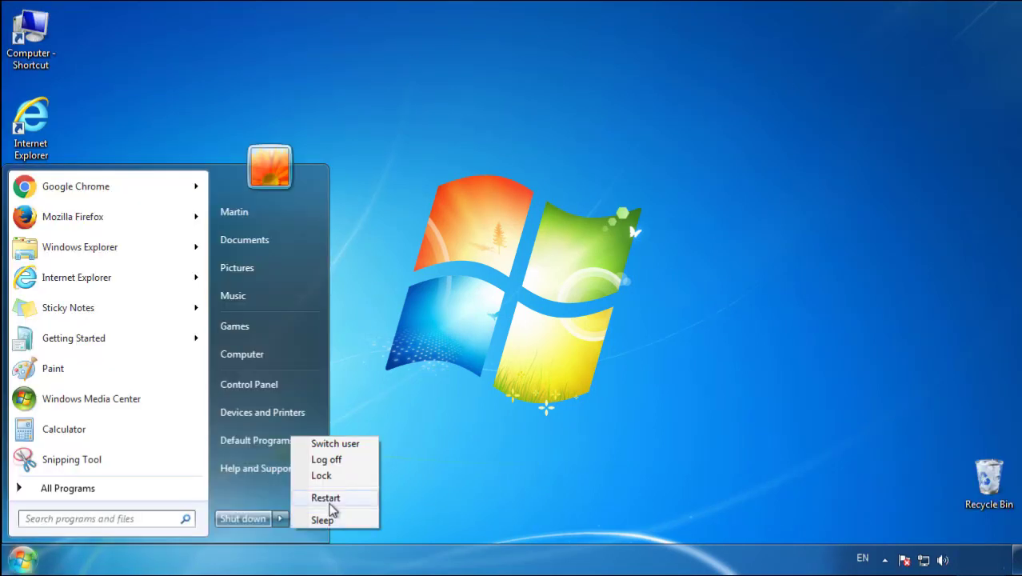
click(330, 499)
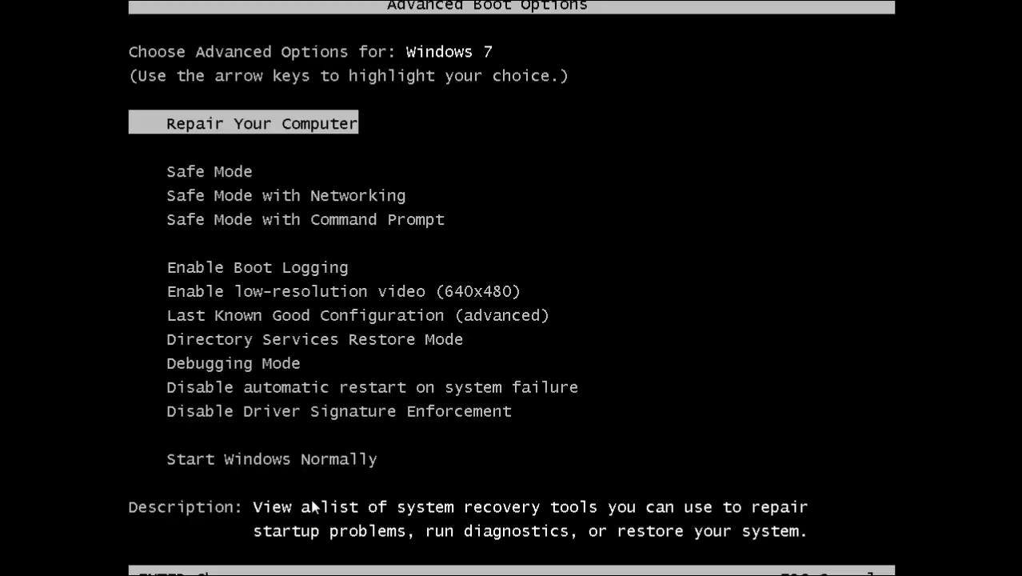
key(Down)
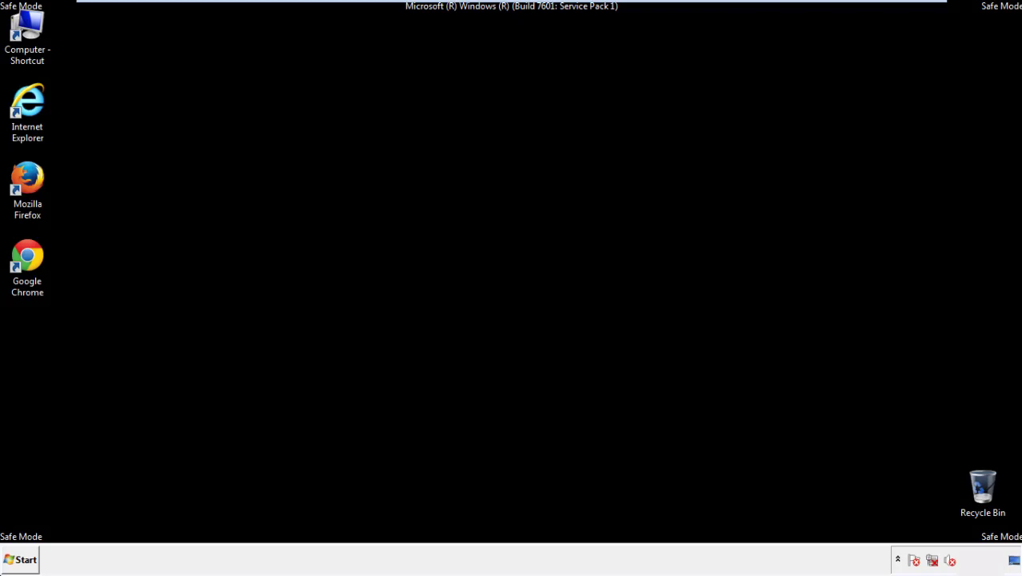
Step: Open Mozilla Firefox and decline making it the default browser
double_click(35, 185)
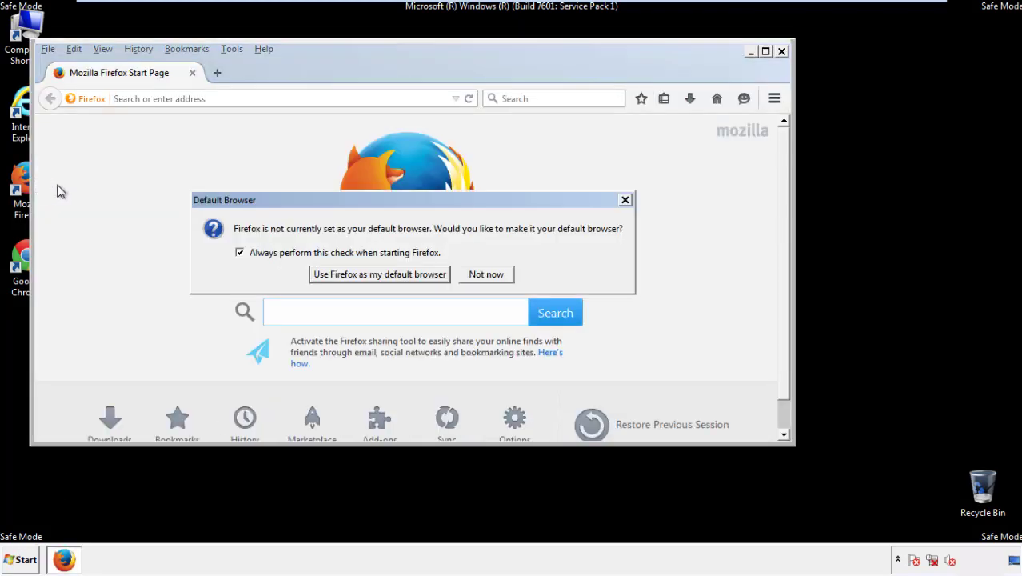
click(498, 274)
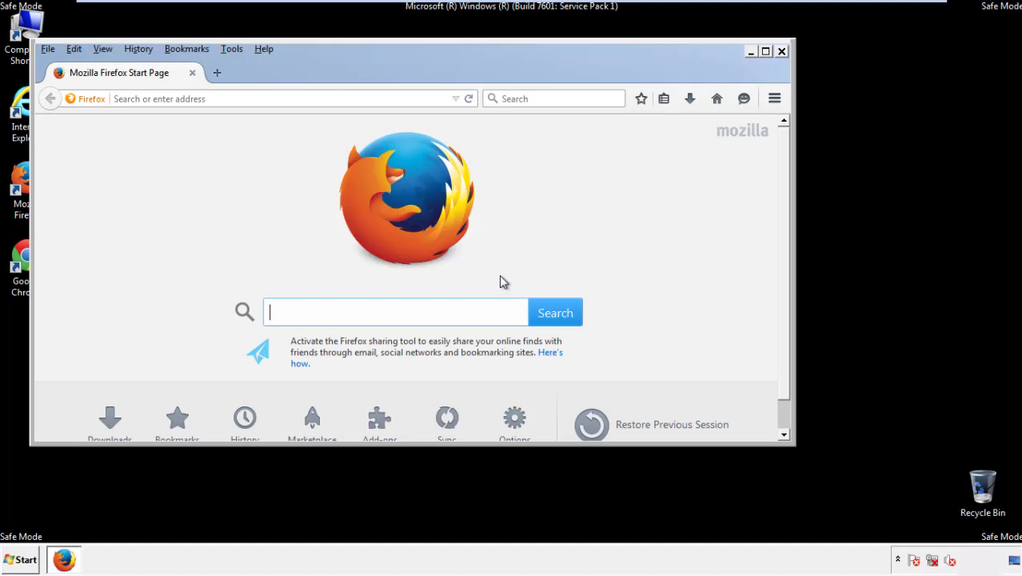
Step: Hide the Firefox menu bar and show it again
right_click(311, 68)
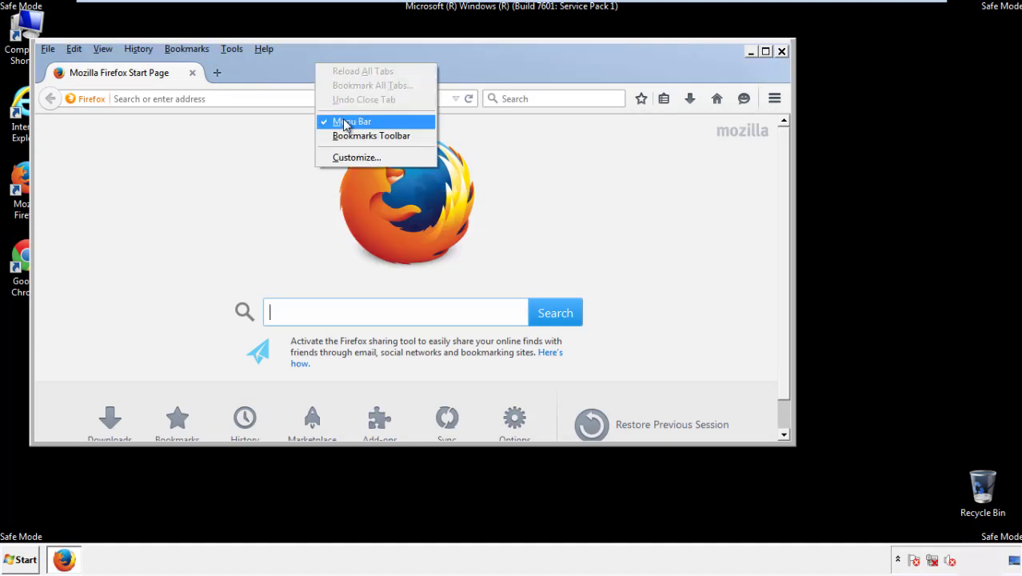
click(342, 120)
right_click(322, 65)
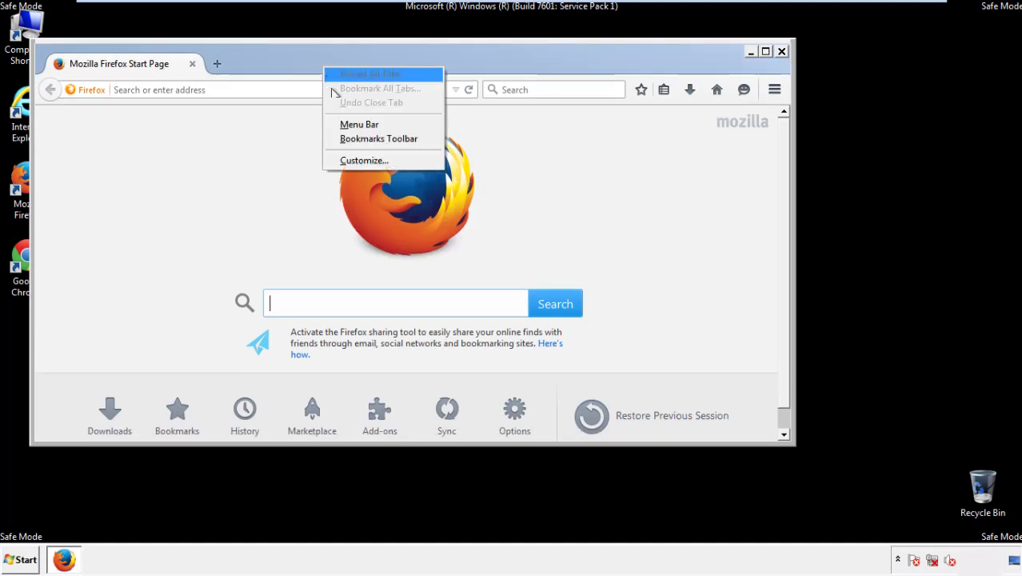
click(343, 125)
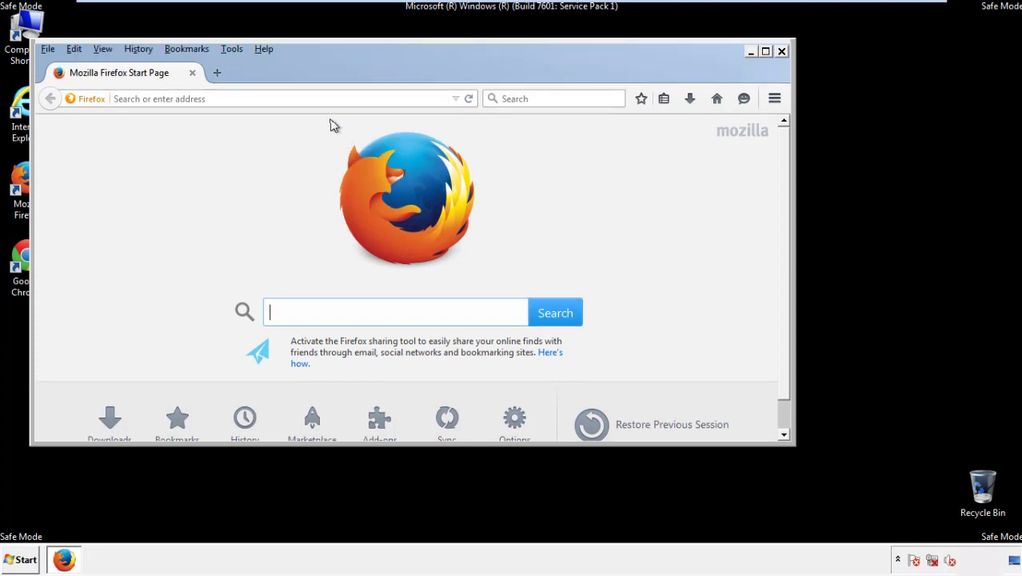
Step: Clear the Firefox history for the time range Everything, including cookies, cache, active logins, offline website data and site preferences
click(144, 52)
click(154, 80)
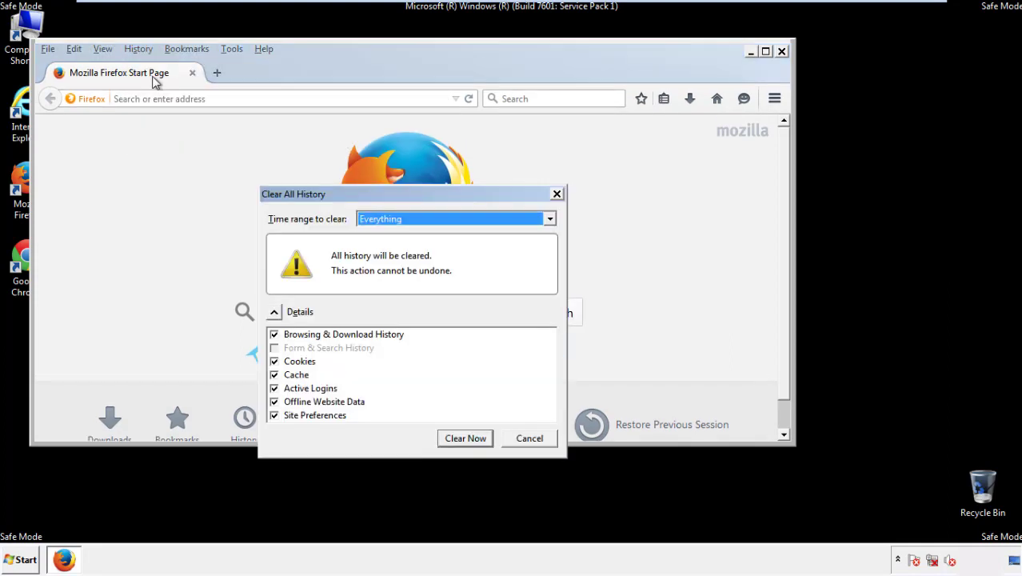
click(379, 220)
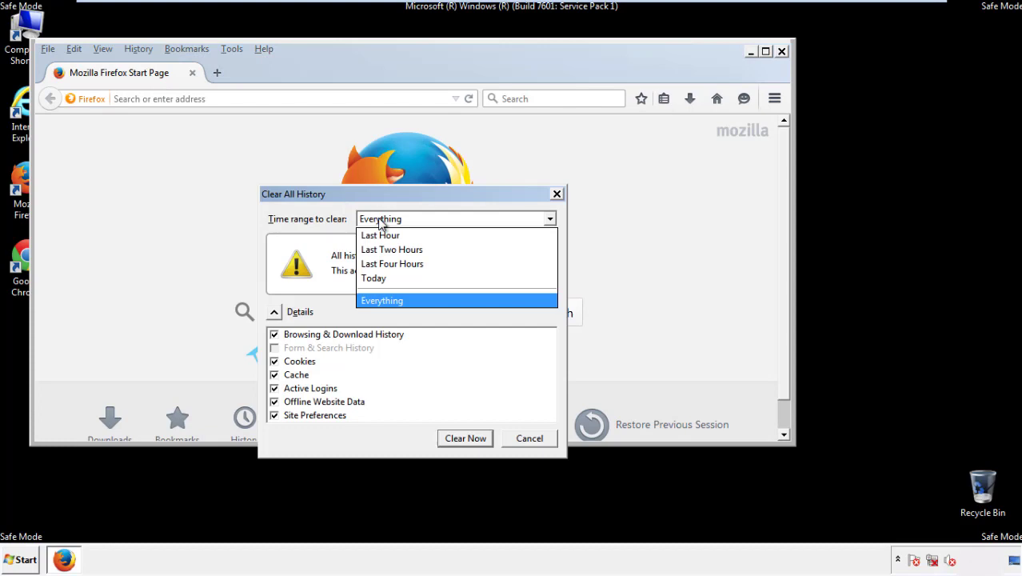
click(382, 298)
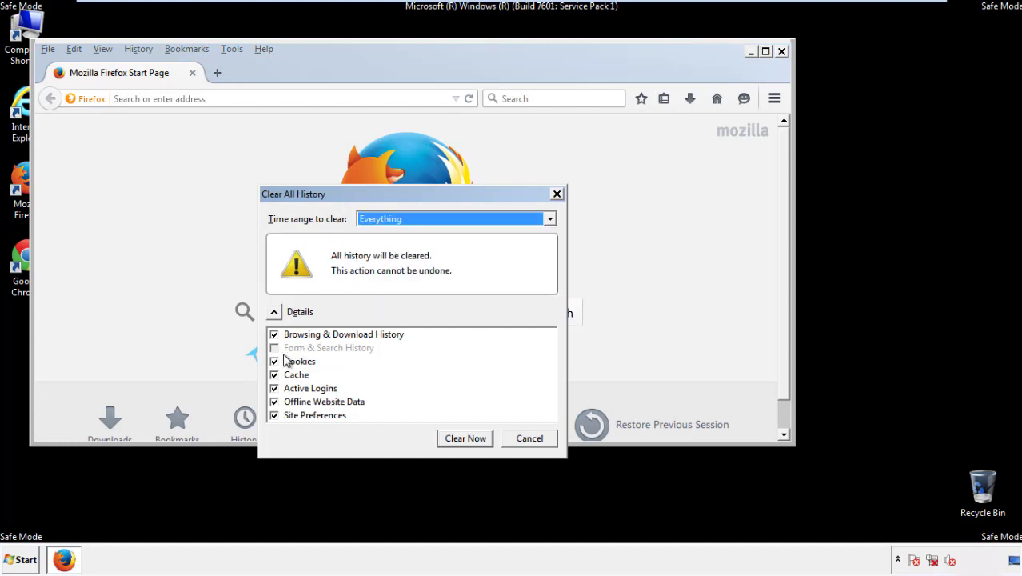
click(274, 401)
click(274, 401)
click(274, 415)
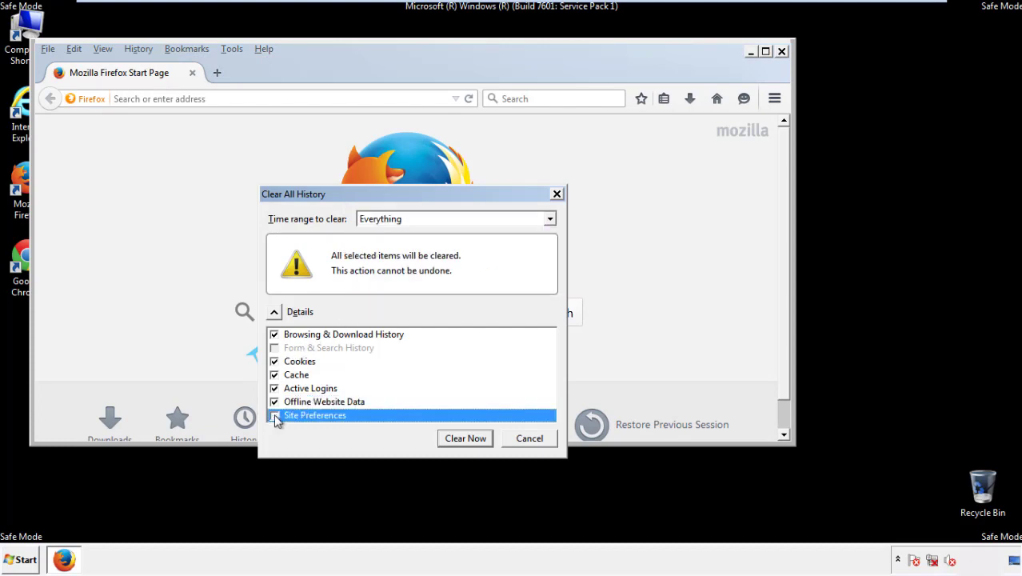
click(274, 415)
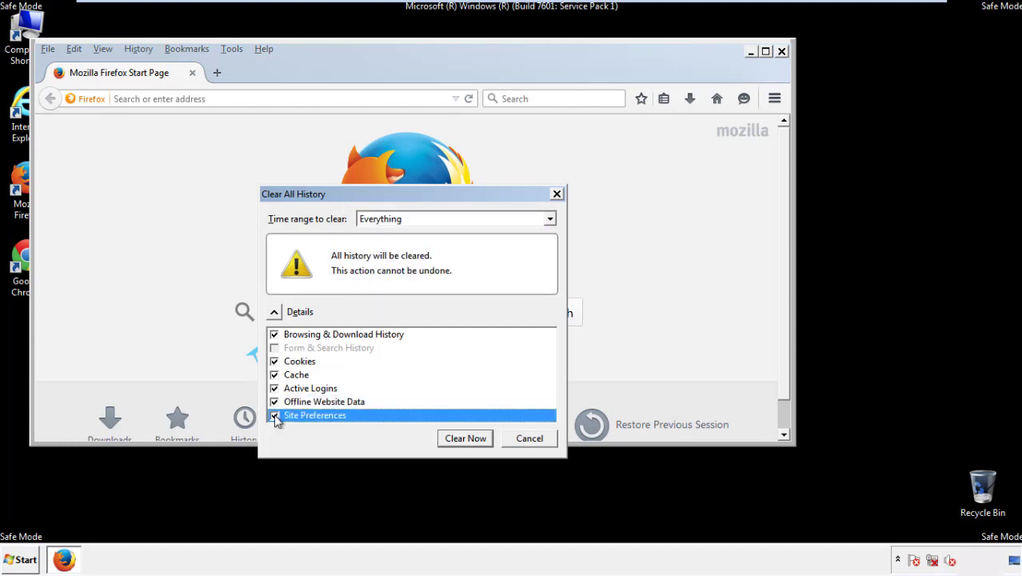
click(464, 438)
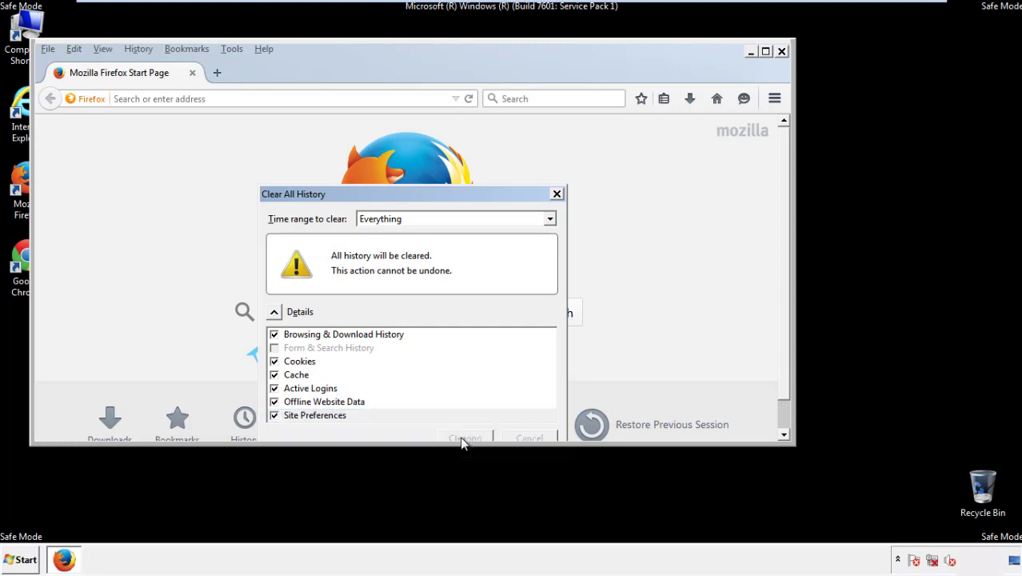
Step: Refresh Firefox from its troubleshooting information, finish the import without making it the default browser, and close Firefox
click(264, 49)
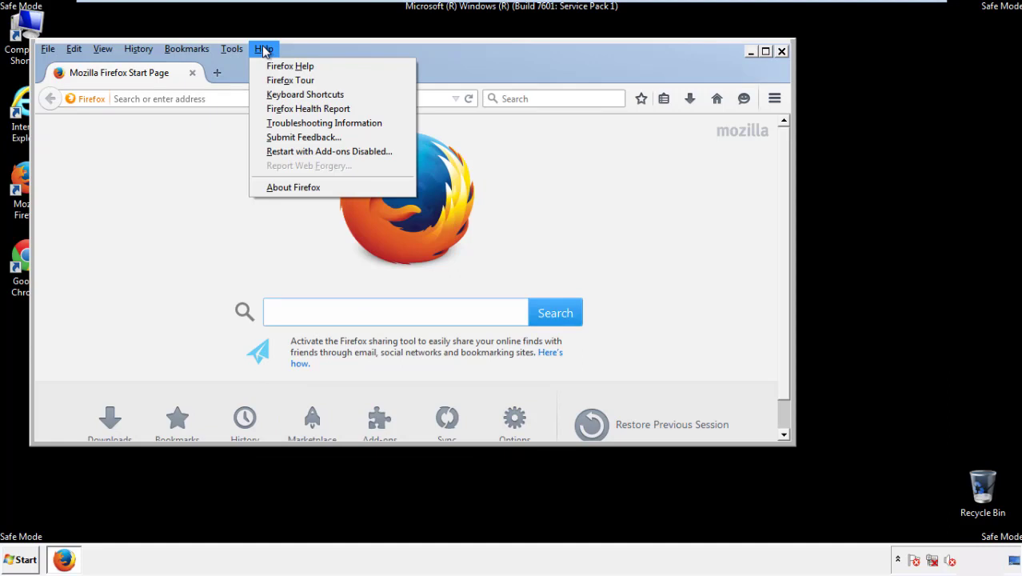
click(296, 123)
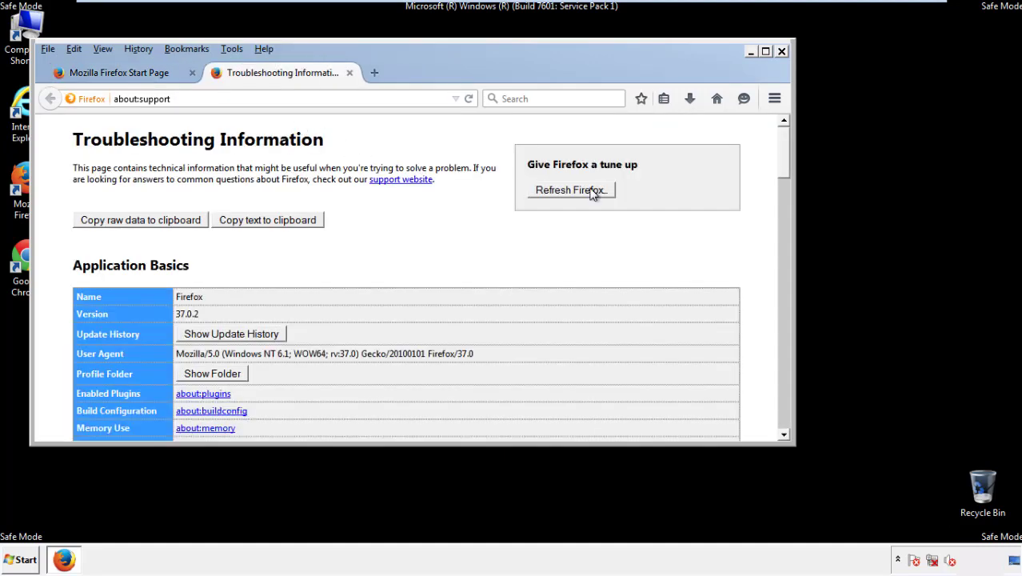
click(592, 192)
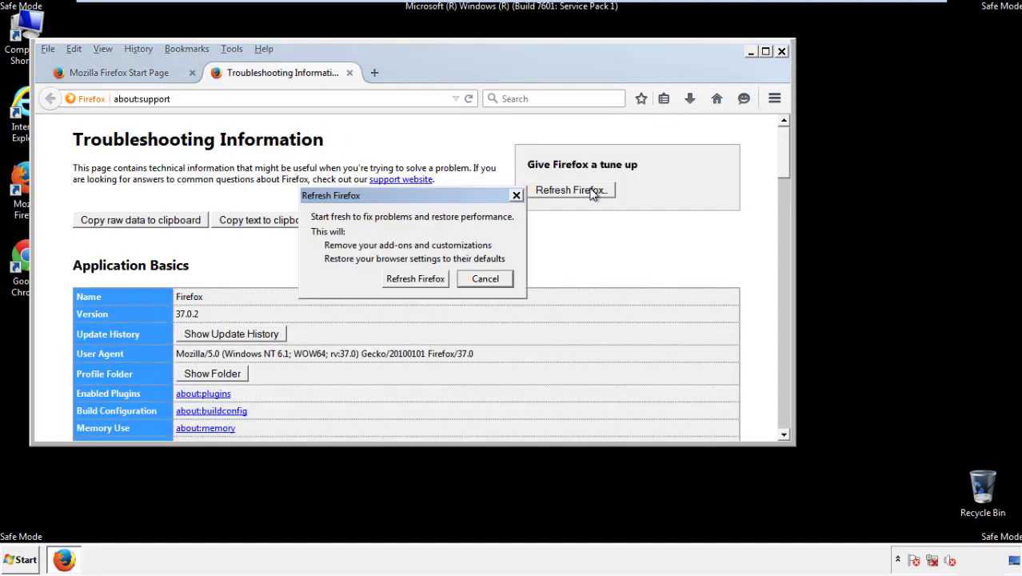
click(415, 279)
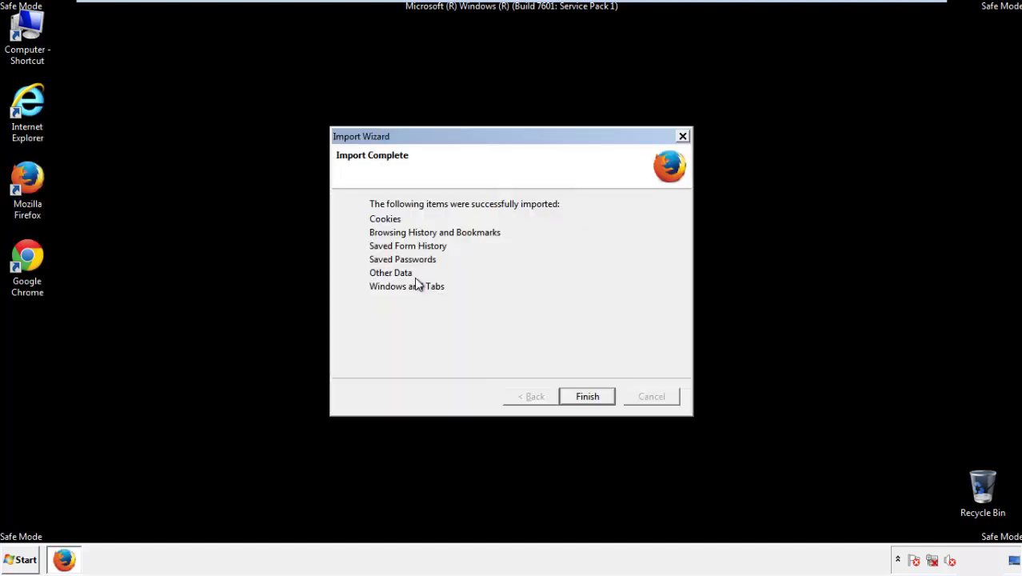
click(588, 397)
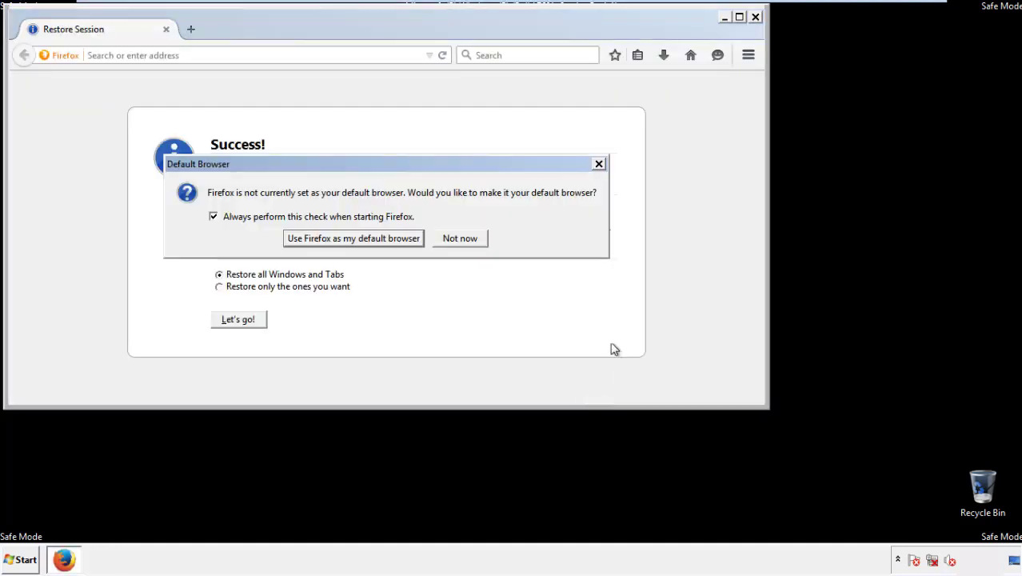
click(461, 239)
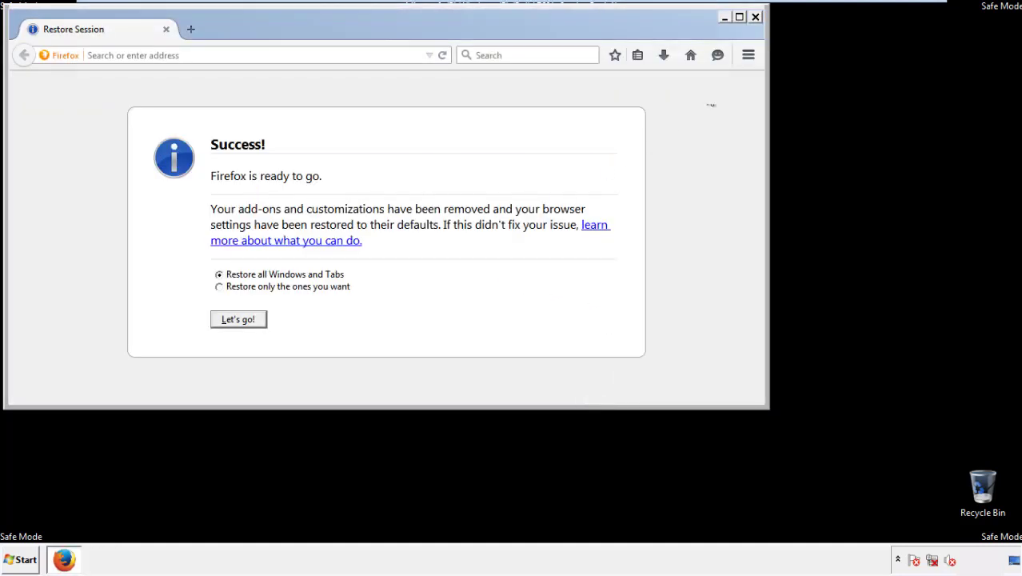
click(755, 17)
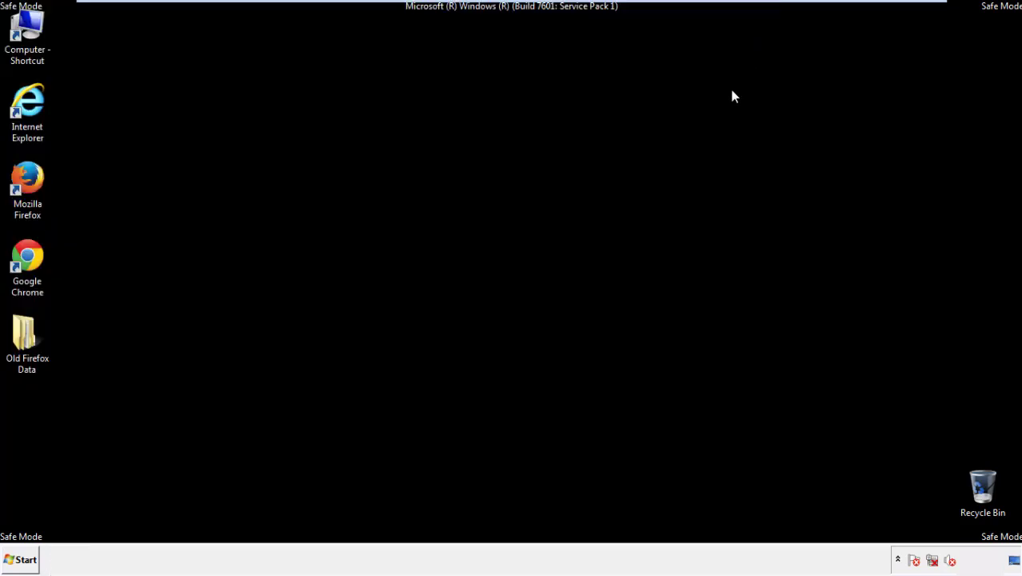
Step: Open Google Chrome and stop it from asking again about being the default browser
click(24, 254)
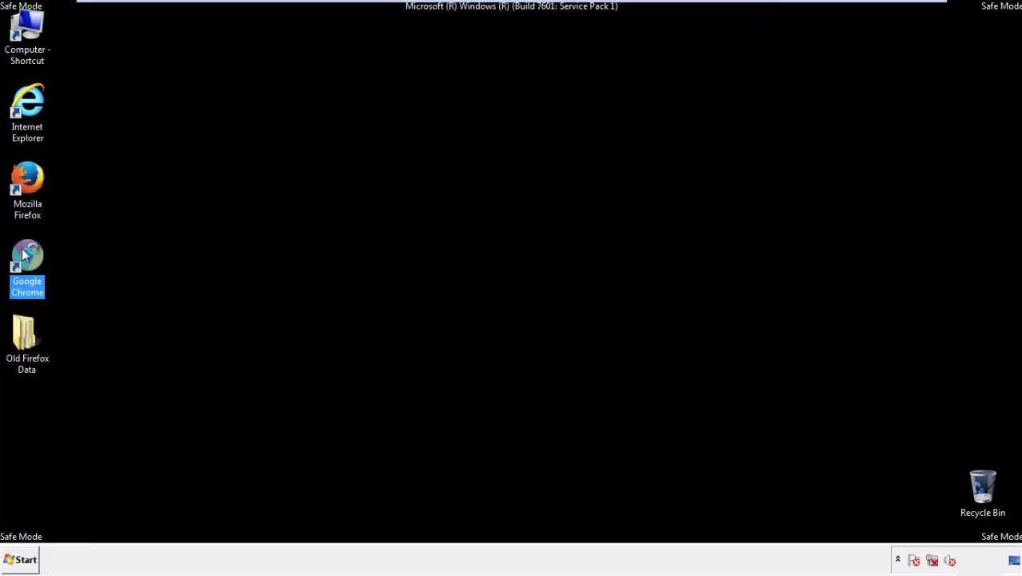
double_click(24, 255)
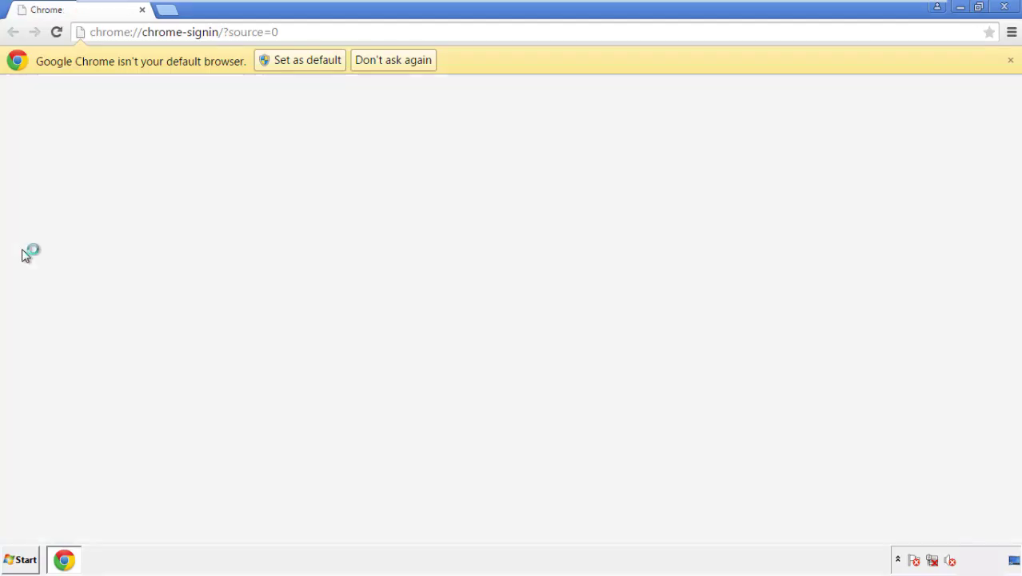
click(410, 62)
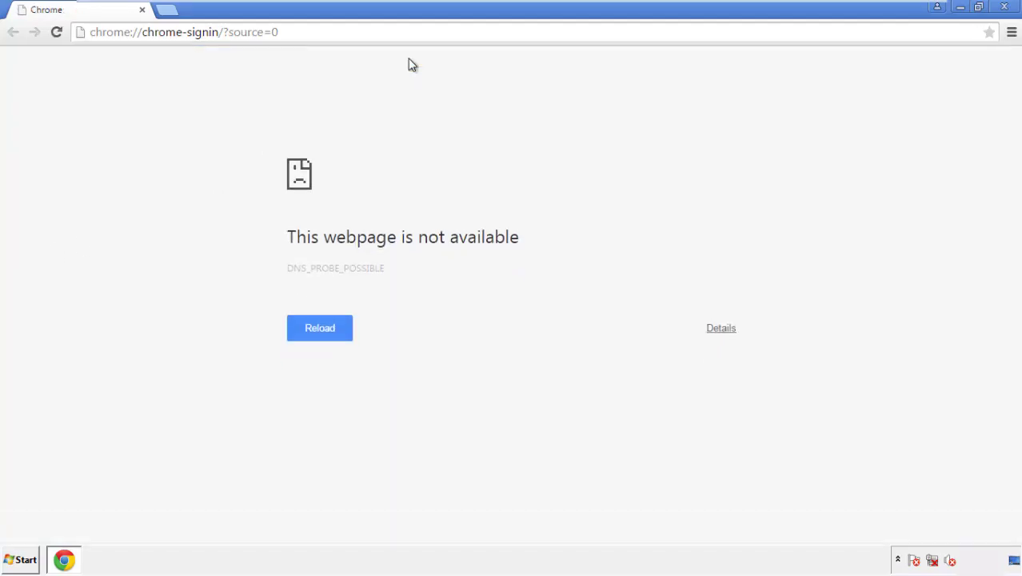
Step: Clear Chrome's browsing data from the beginning of time, including browsing and download history, cookies, cached files, autofill form data and hosted app data
click(1011, 35)
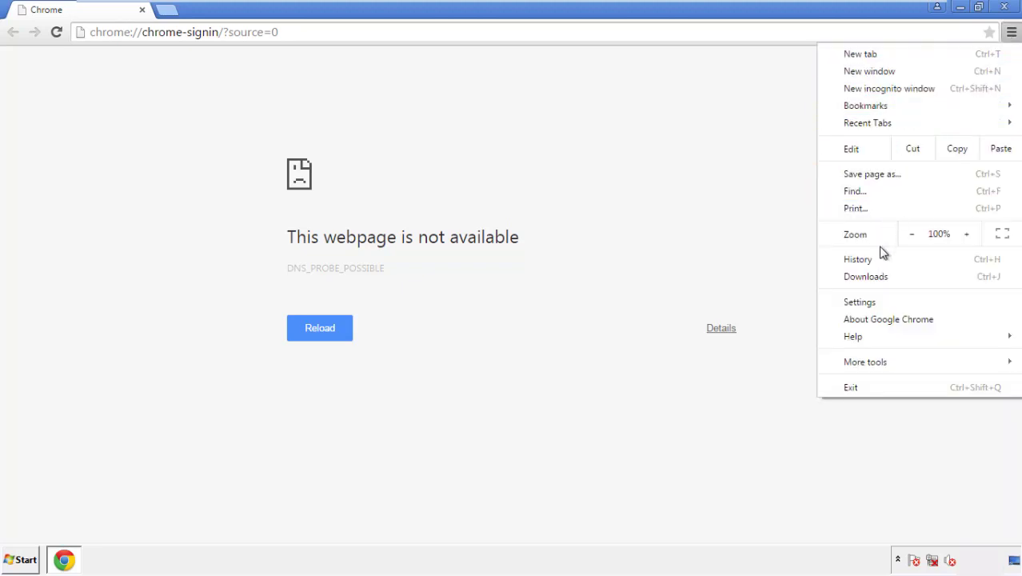
click(864, 302)
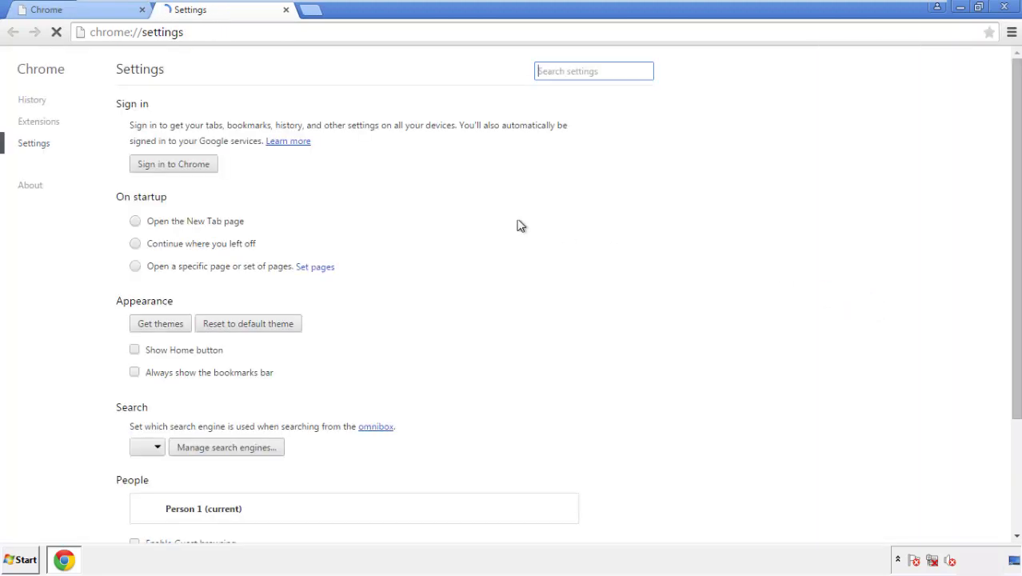
click(32, 99)
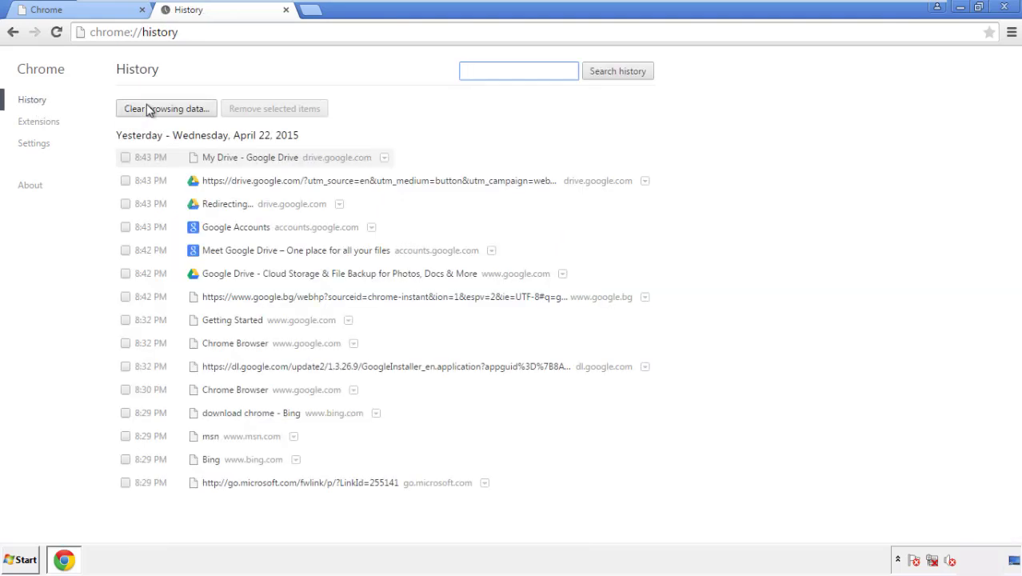
click(153, 109)
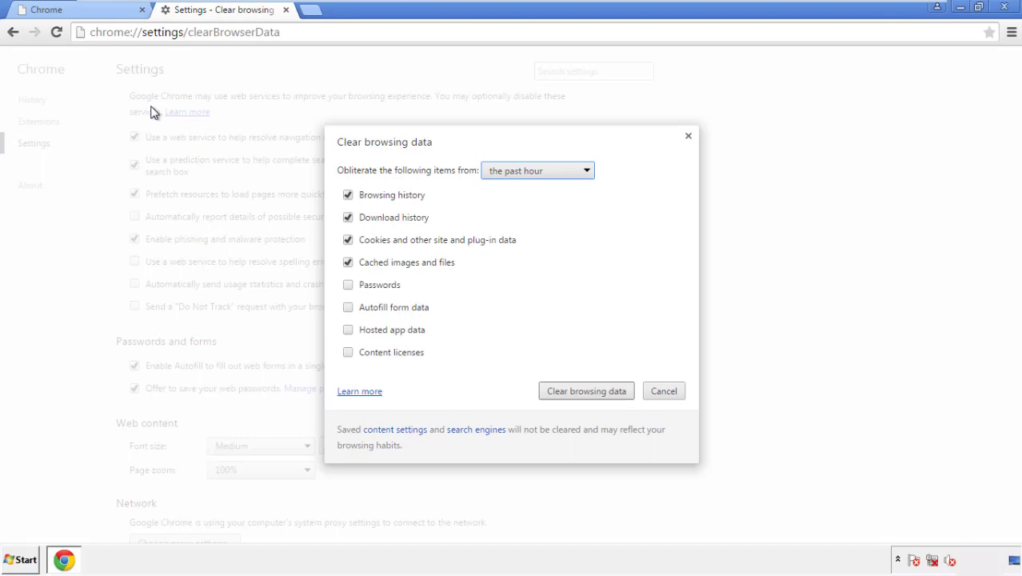
click(514, 173)
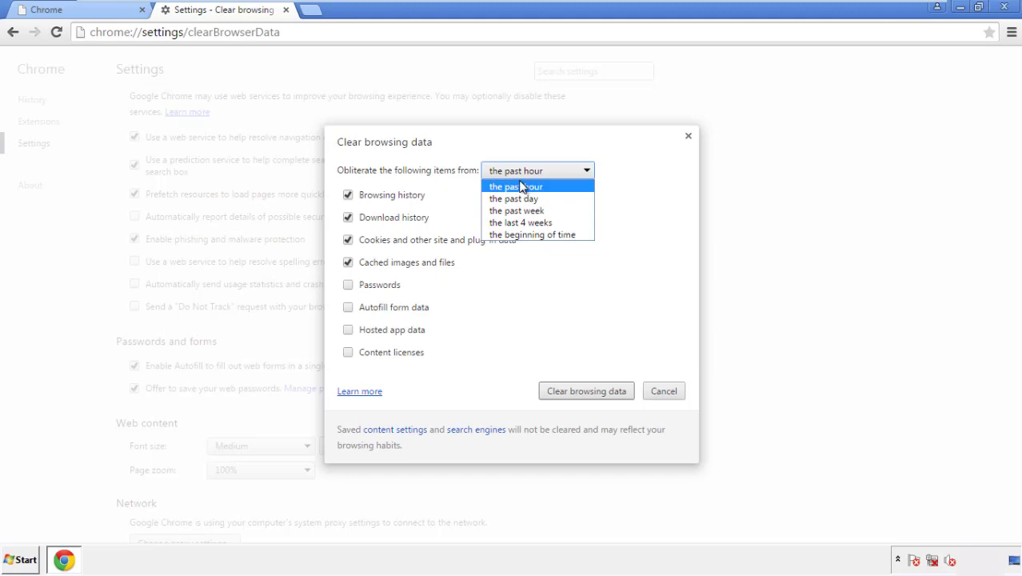
click(512, 237)
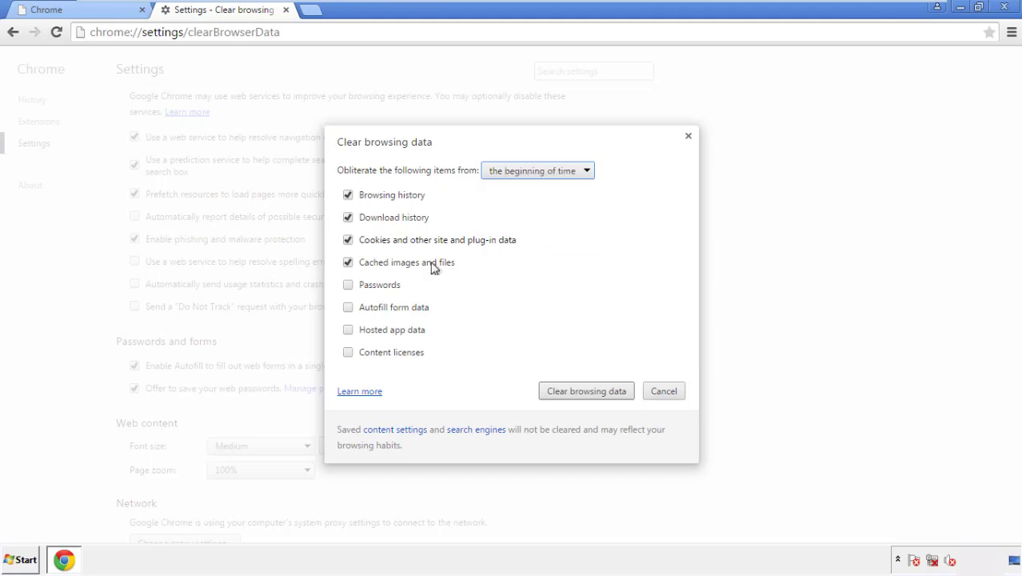
click(355, 311)
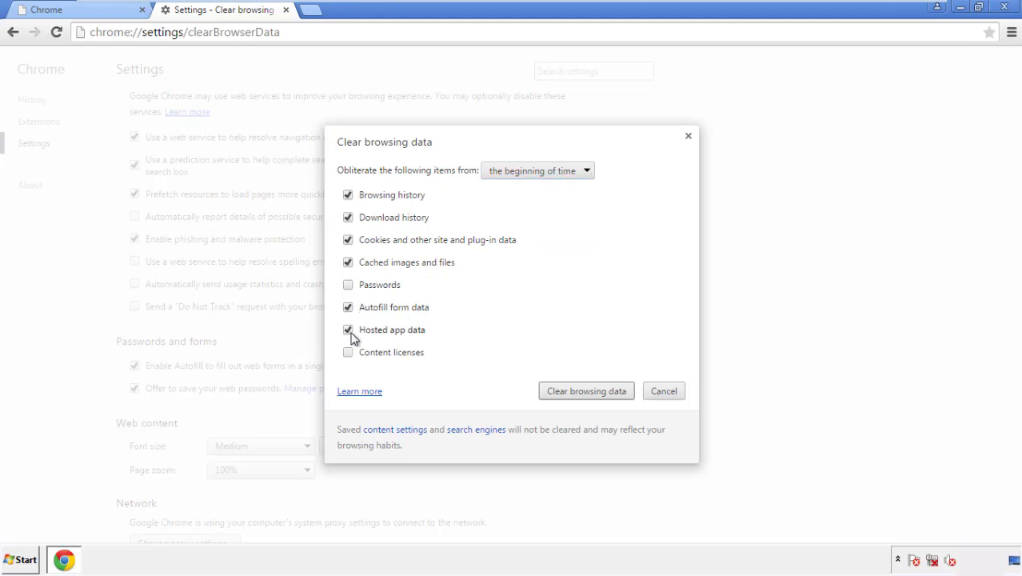
click(570, 392)
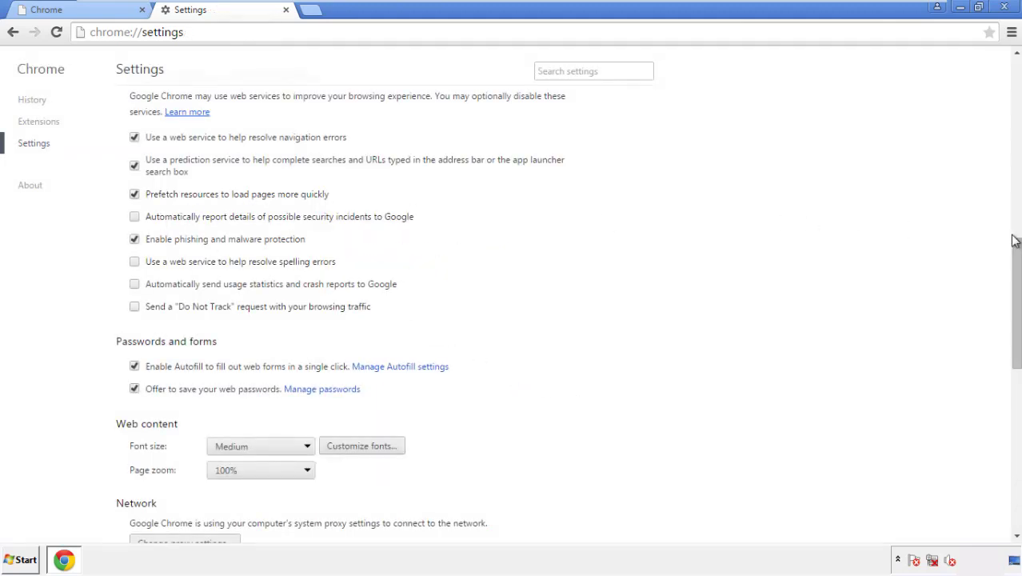
Step: Reset the Chrome settings to their original defaults and close Chrome
drag(1014, 240, 1013, 446)
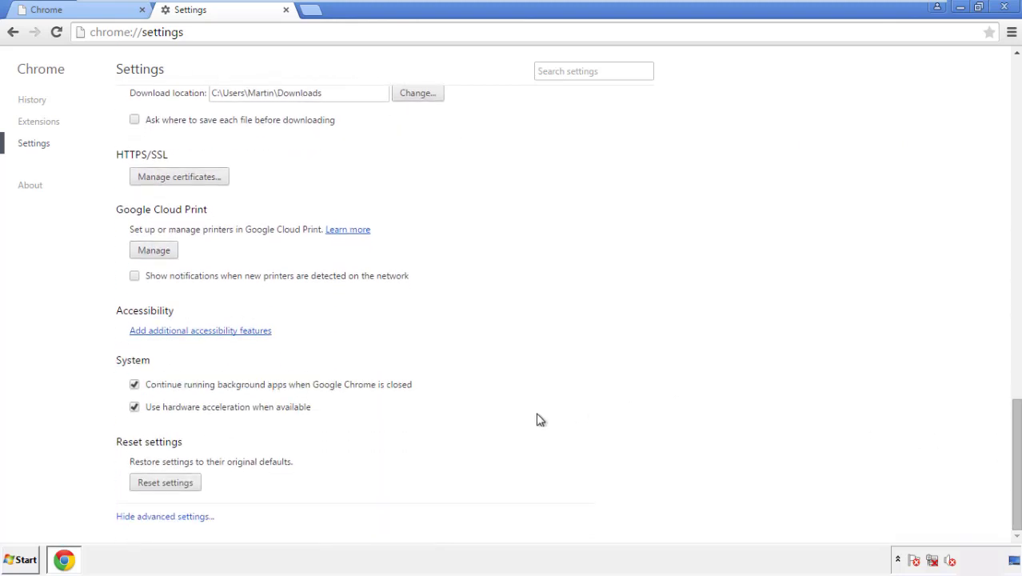
click(193, 485)
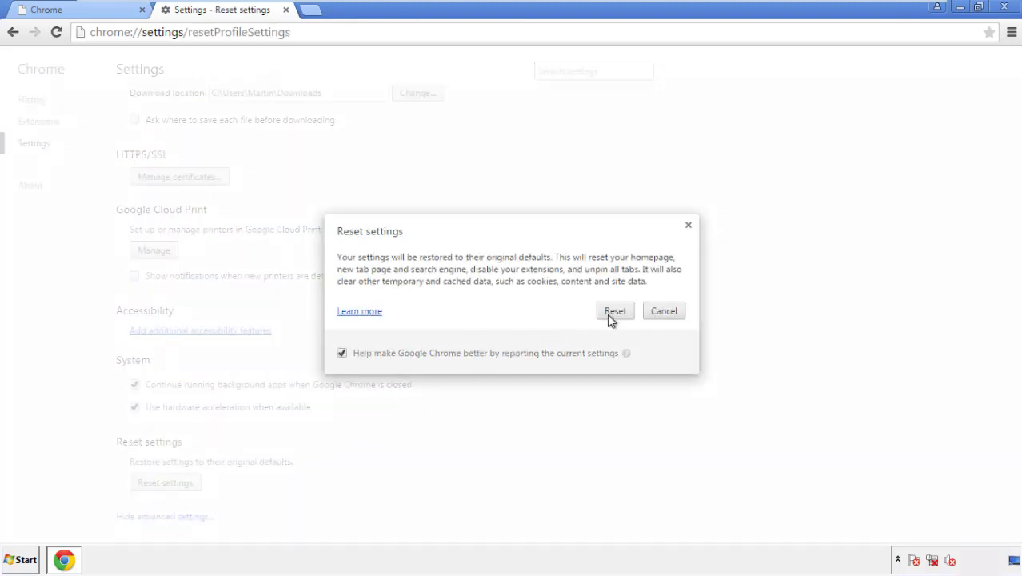
click(617, 310)
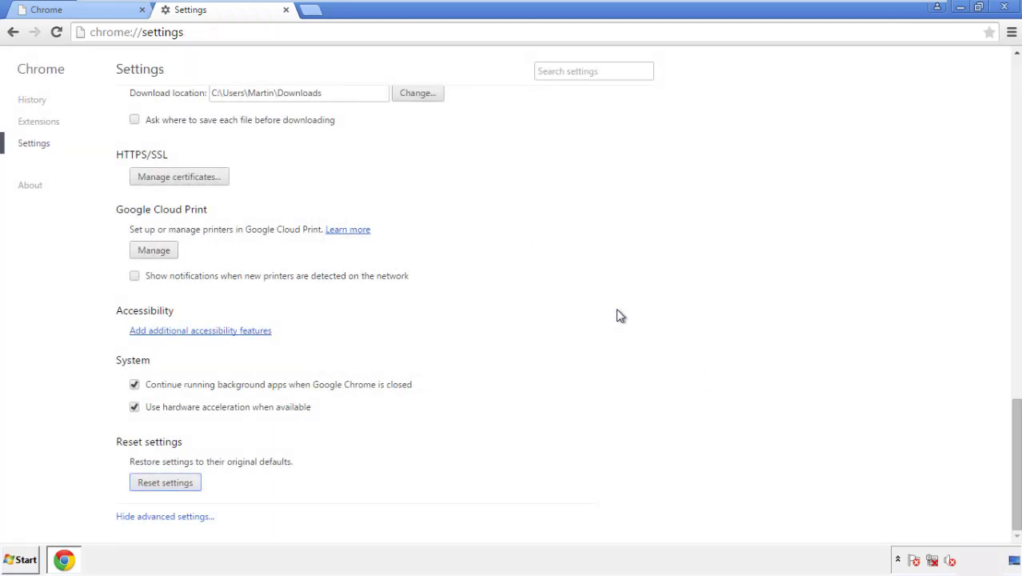
click(1004, 7)
click(552, 260)
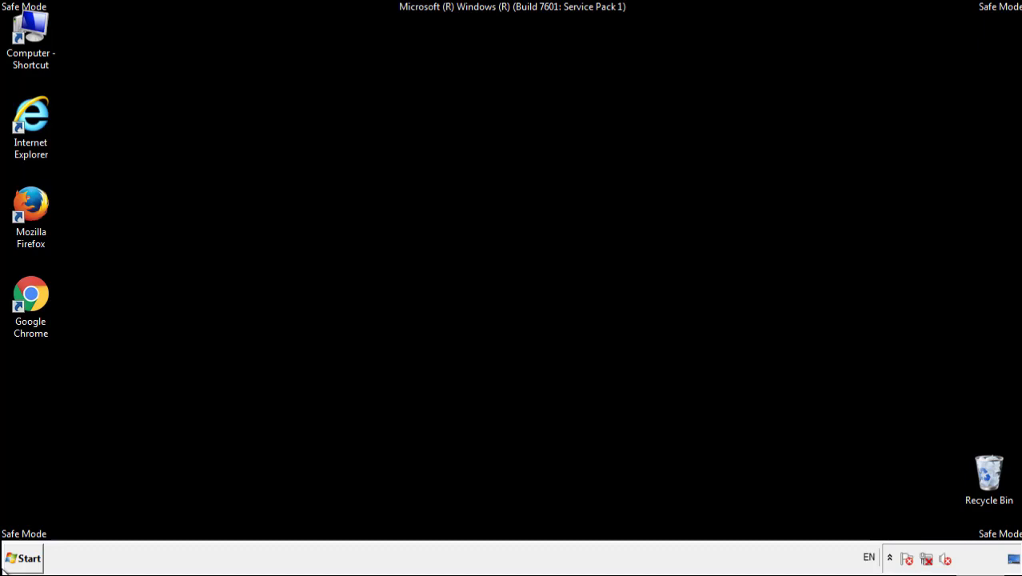
Step: Open Firefox, remove the Search Mine extension from its add-ons, and close Firefox
double_click(39, 200)
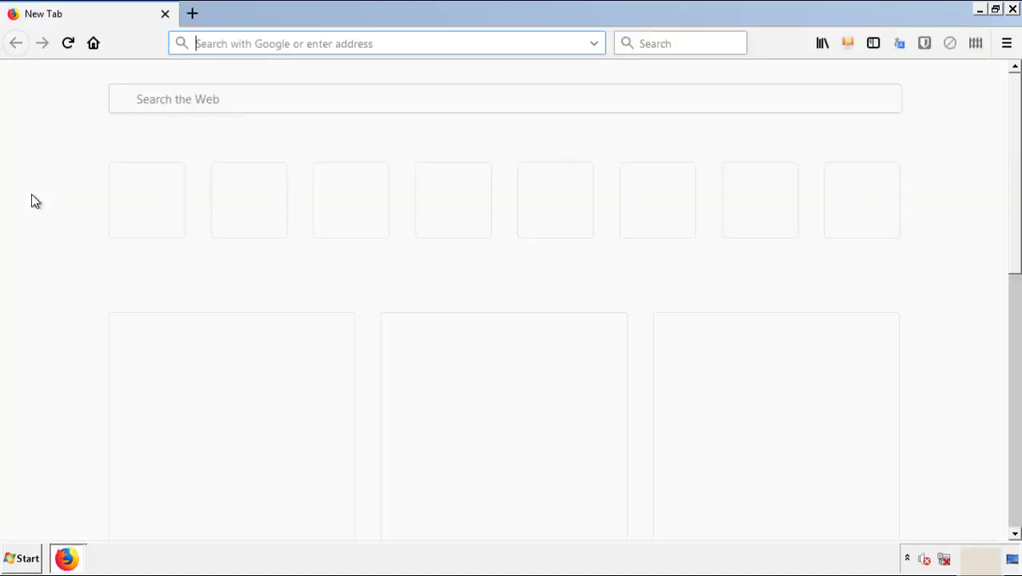
click(1005, 43)
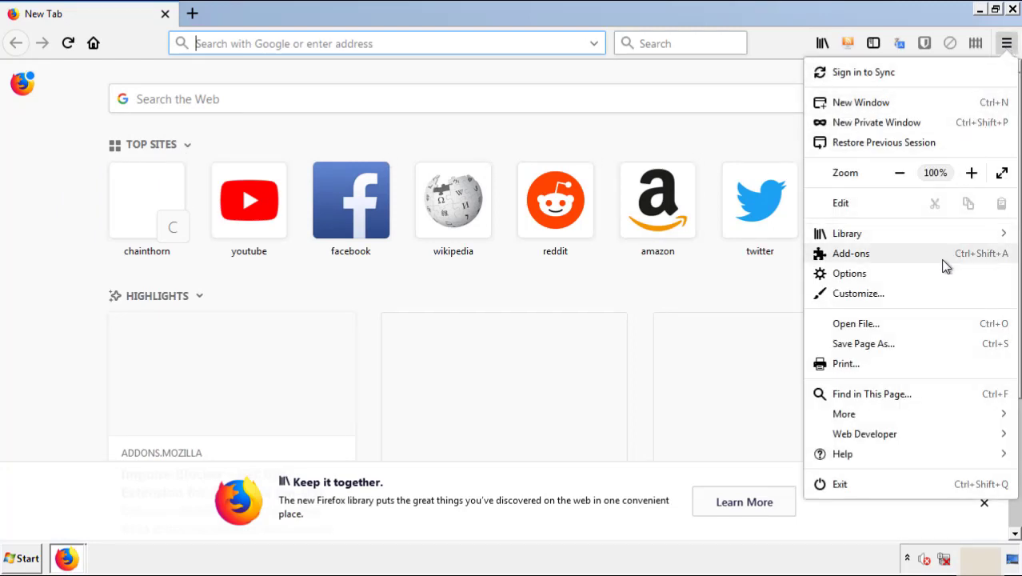
click(850, 253)
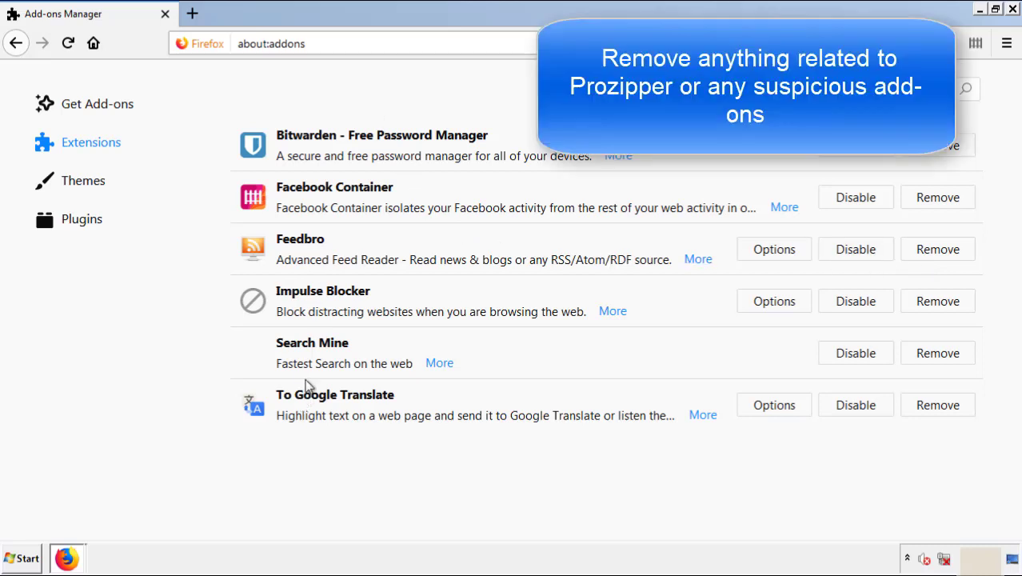
click(934, 358)
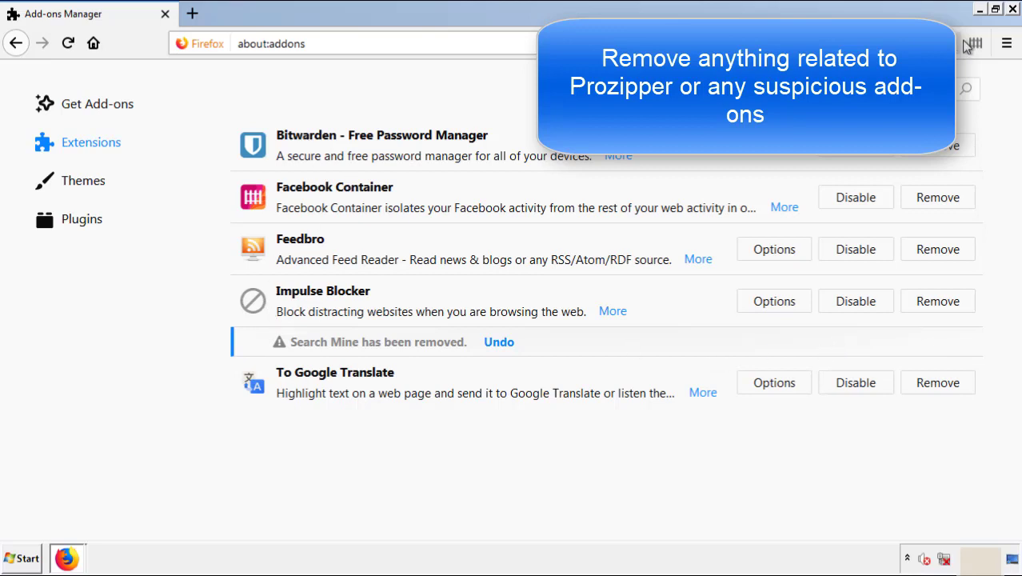
click(1013, 9)
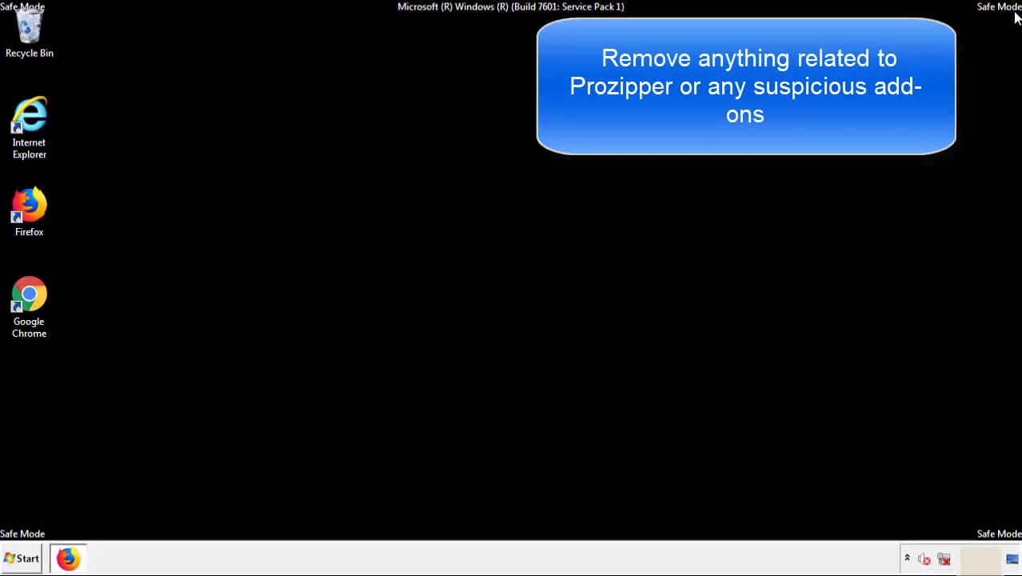
Step: Open Google Chrome and remove the Search Mine extension, confirming the removal
double_click(28, 310)
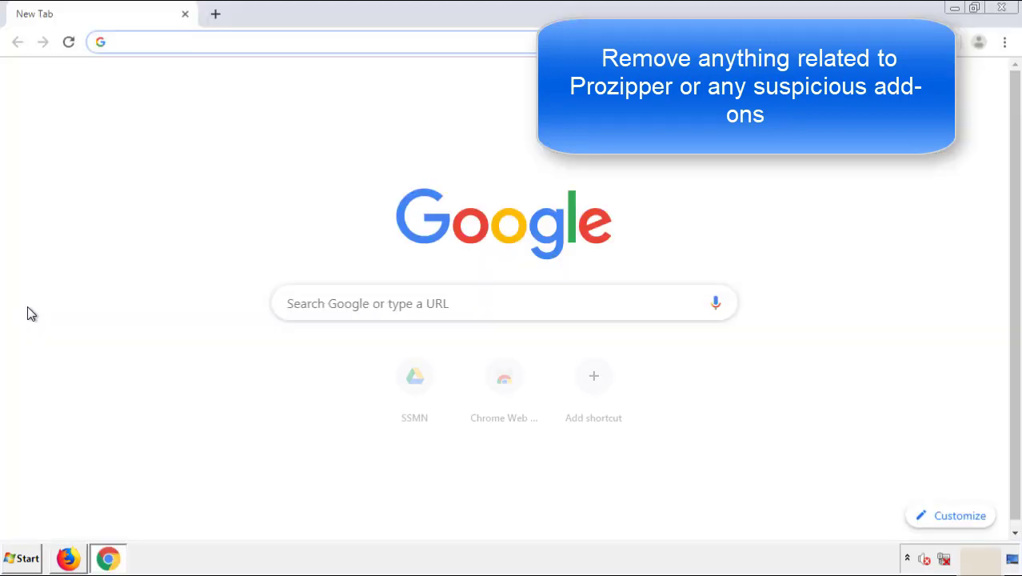
click(1004, 41)
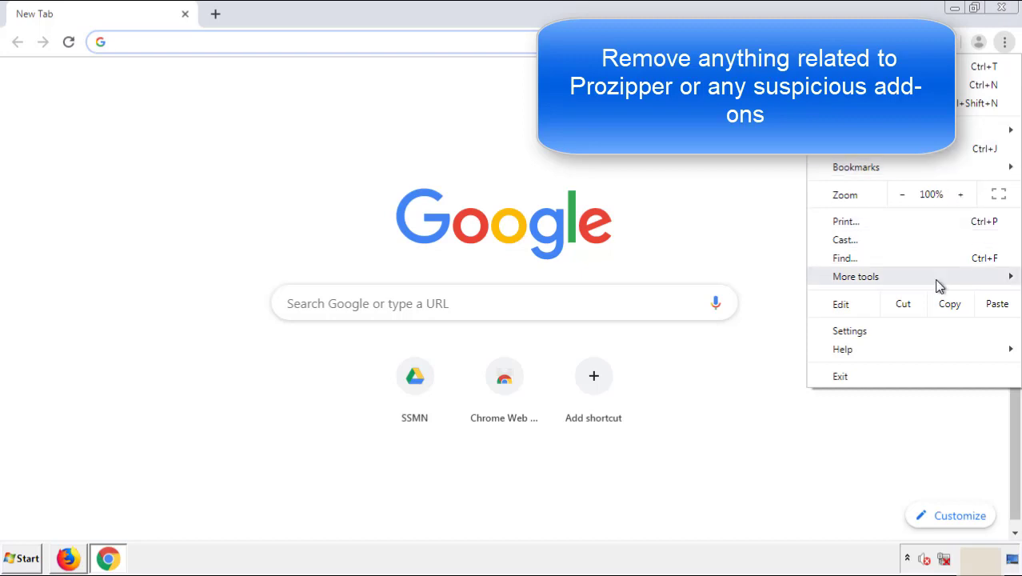
mouse_move(917, 281)
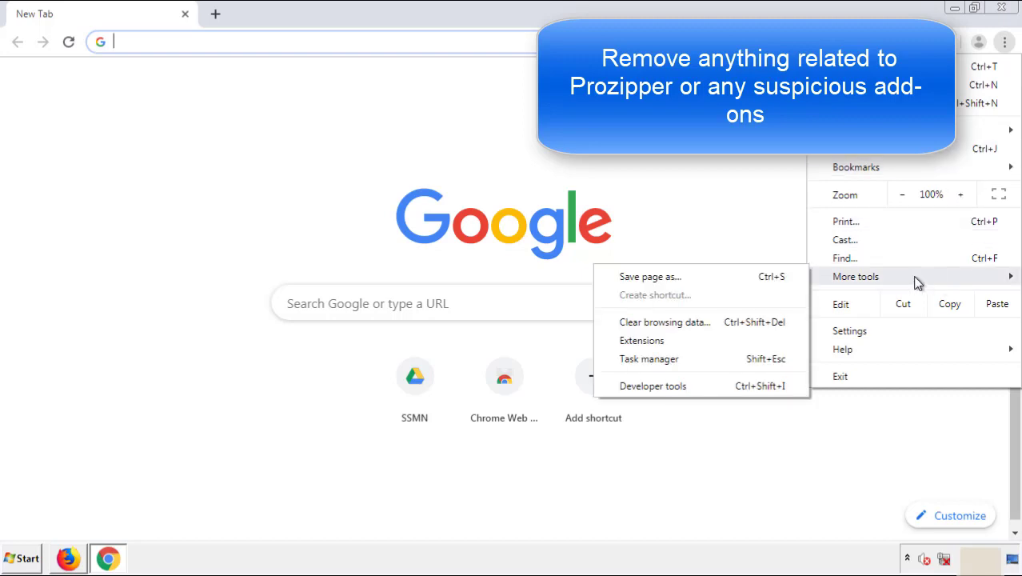
click(660, 339)
scroll(287, 256, down, 5)
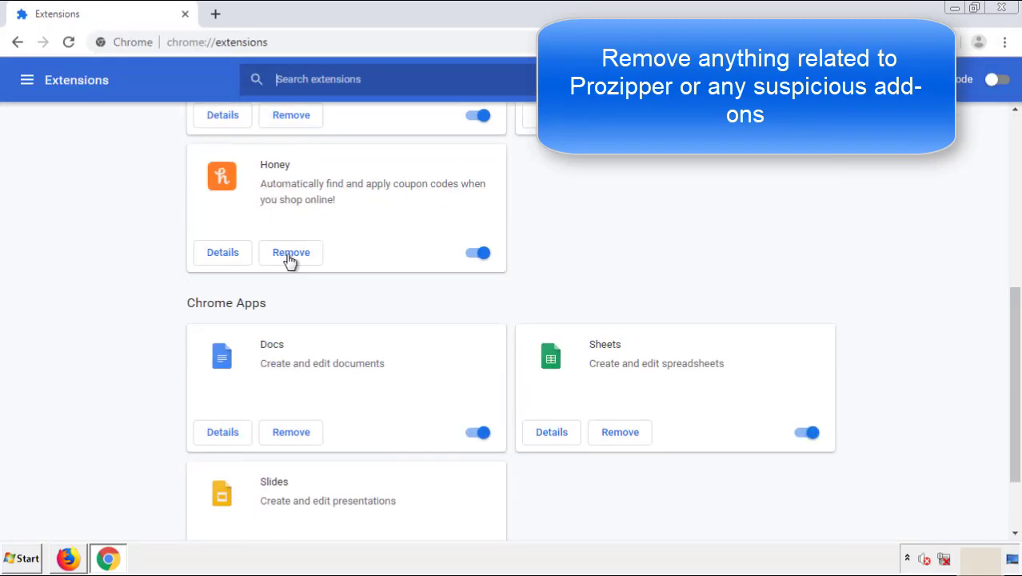
scroll(388, 292, up, 5)
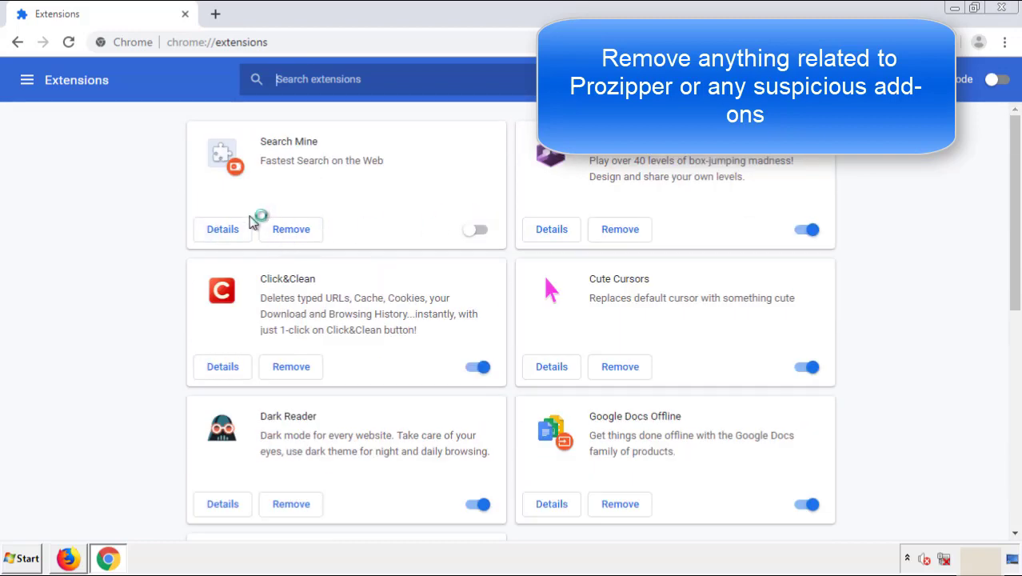
click(288, 231)
key(Return)
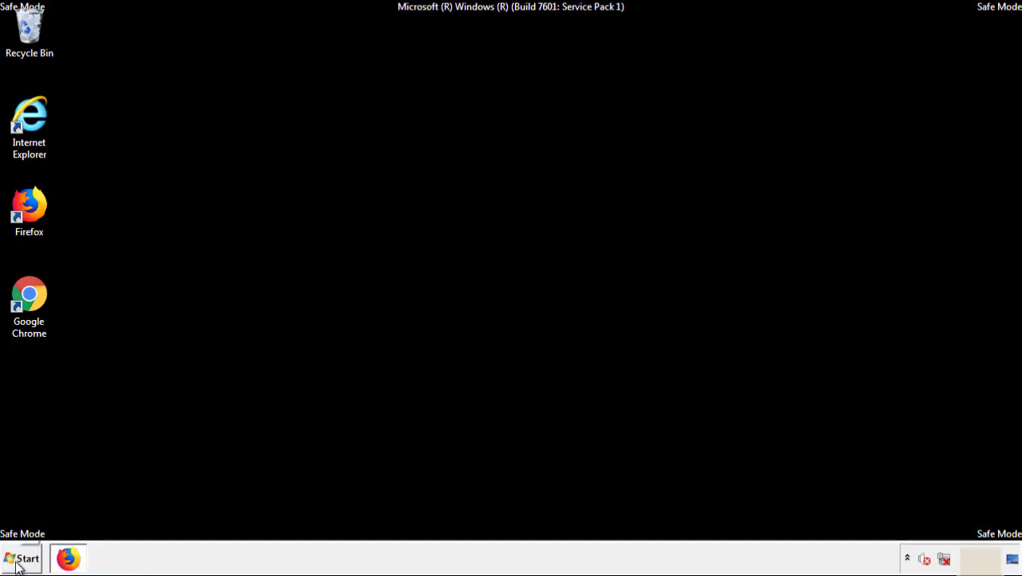
Step: Open the Windows shutdown options that include Restart
click(24, 559)
click(277, 524)
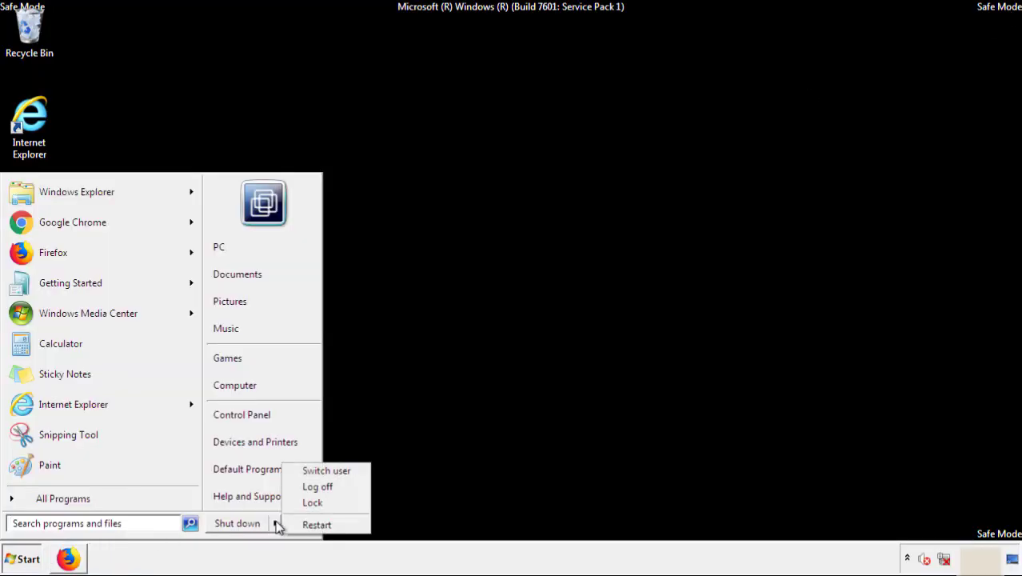